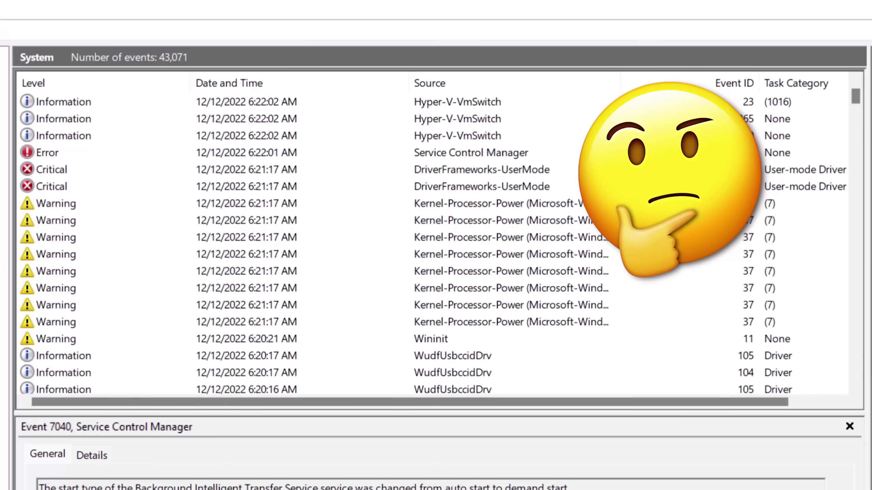
Look through the System event log, then inspect the DistributedCOM warnings at 4:02:54 PM and 4:01:47 PM on 12/12/2022.
scroll(683, 226, "down", 12)
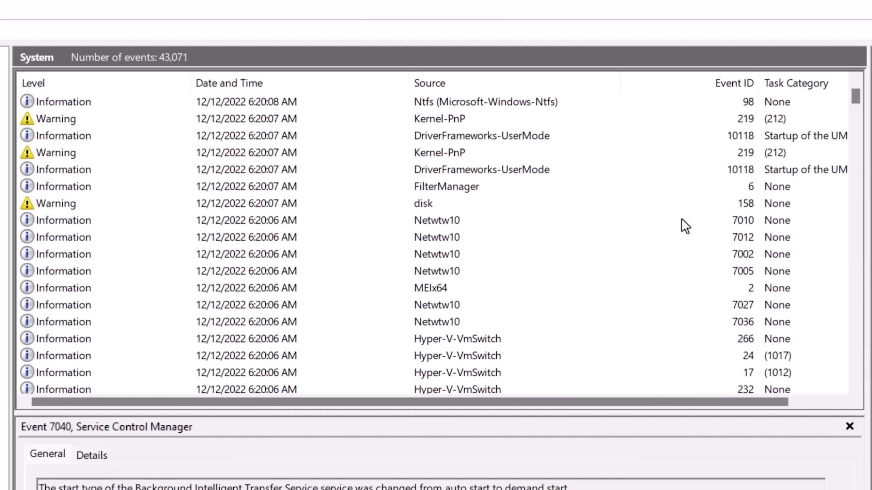
scroll(685, 227, "down", 18)
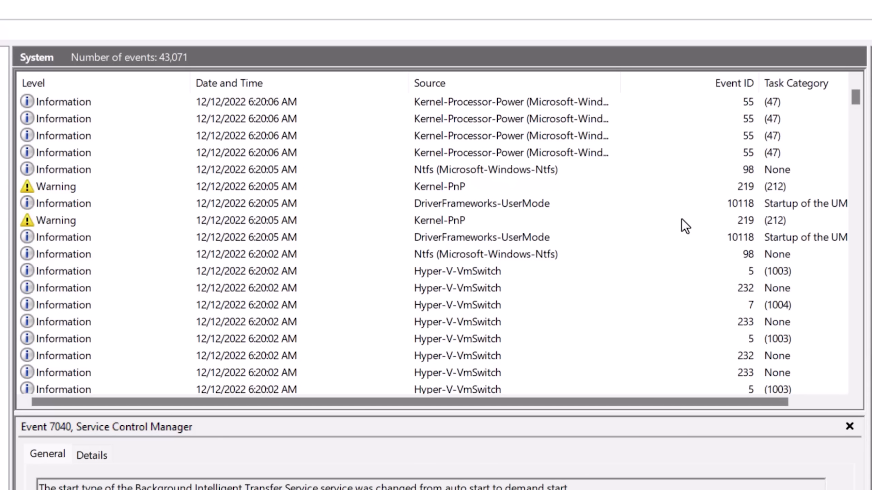
scroll(683, 225, "down", 6)
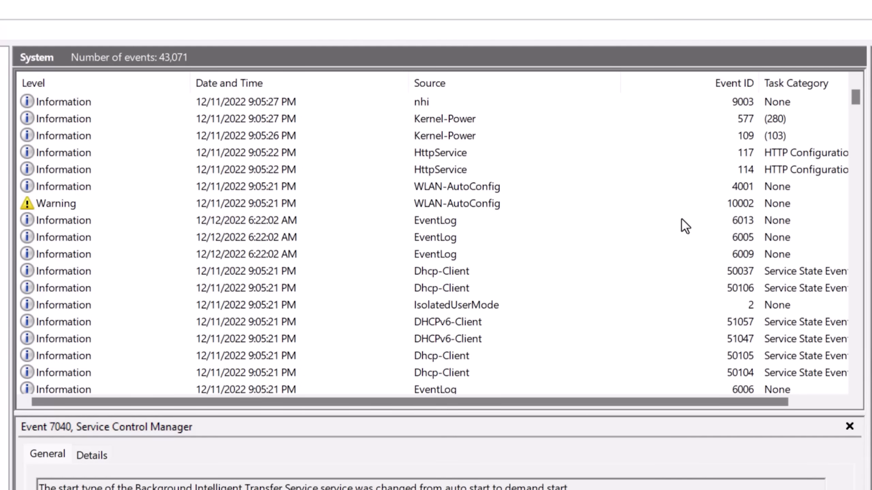
scroll(683, 225, "up", 20)
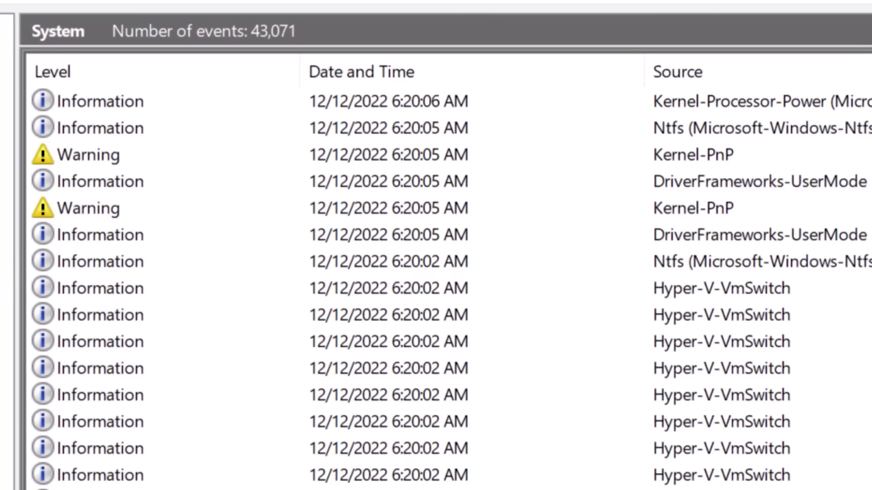
scroll(588, 225, "up", 15)
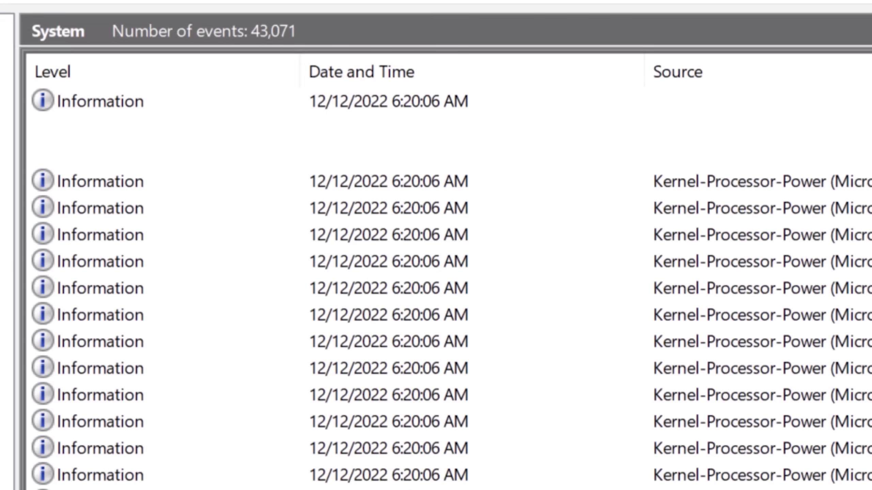
scroll(588, 225, "up", 10)
left_click(178, 152)
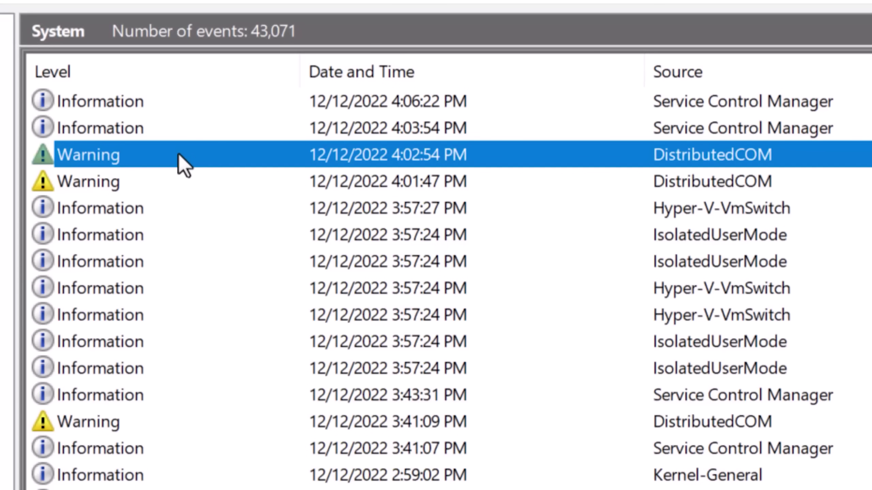
left_click(186, 188)
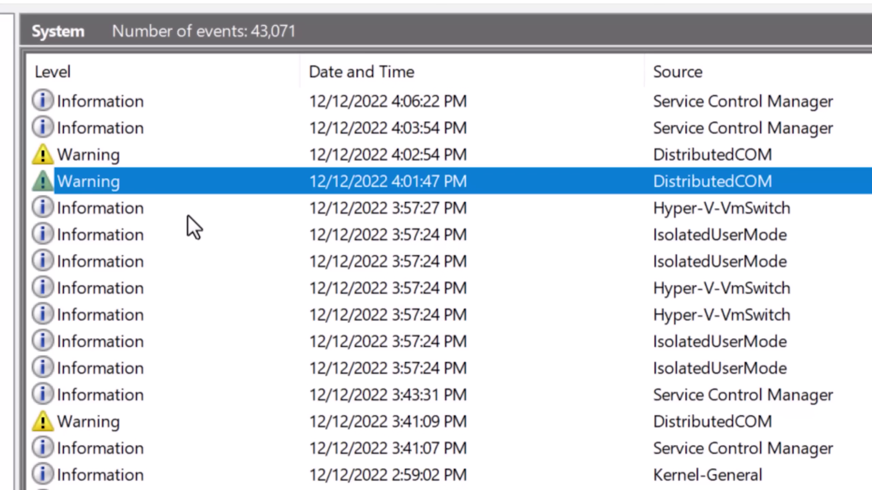
Step through the information events below the newest warnings and reselect the DistributedCOM warning at 4:02:54 PM.
left_click(208, 208)
key("Down")
key("Down")
key("Down")
key("Down")
key("Down")
key("Down")
left_click(220, 184)
key("Up")
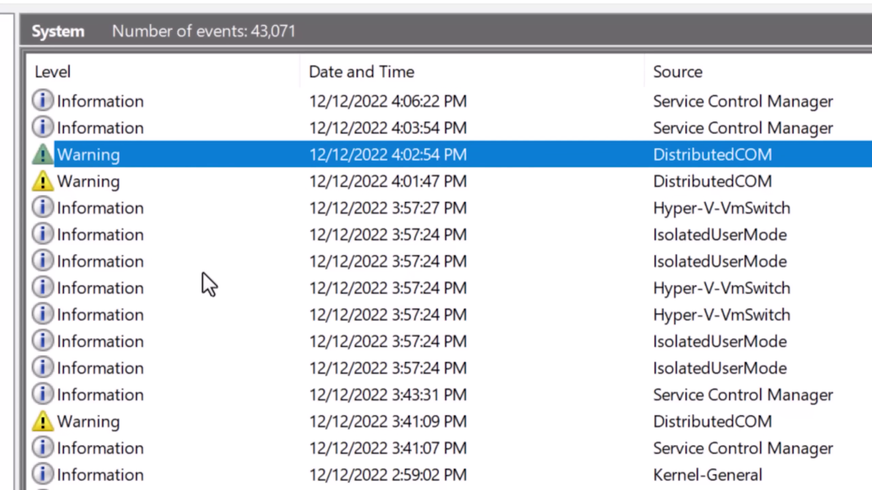
Check the earlier DistributedCOM warnings, from the 3:41:09 PM entry back to the 8:05:29 AM entry.
left_click(191, 431)
scroll(189, 426, "down", 8)
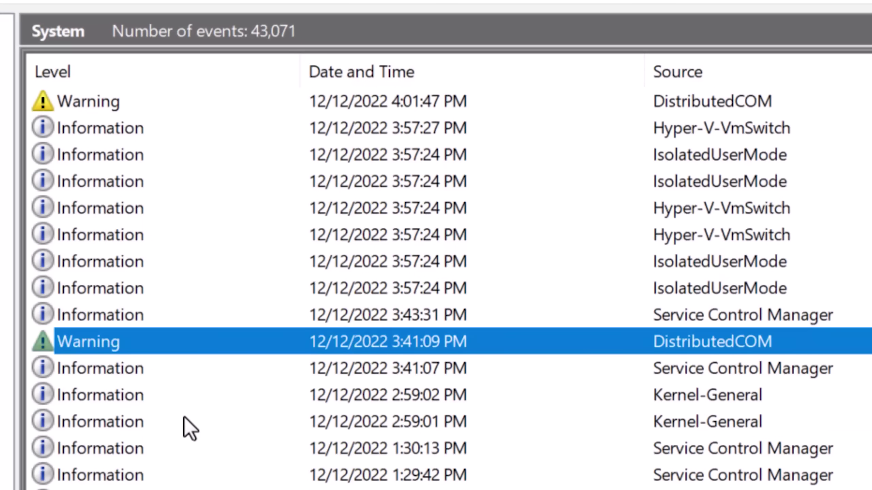
scroll(222, 272, "down", 1)
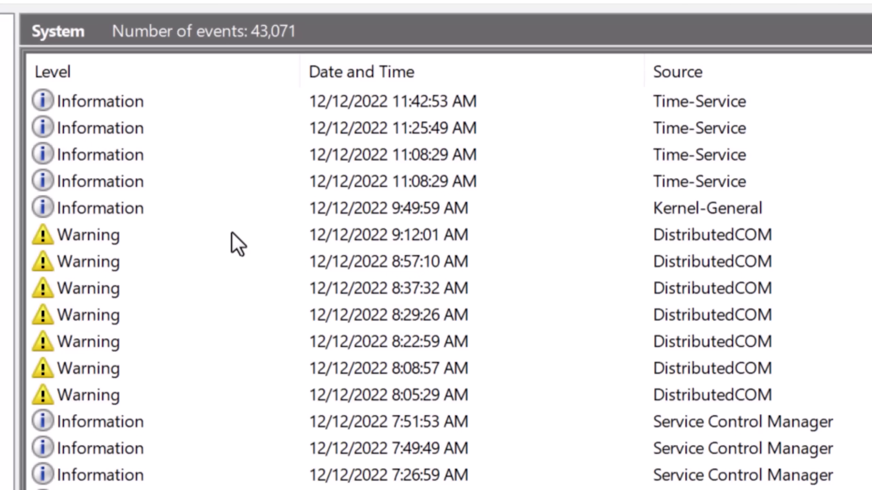
left_click(231, 243)
left_click(210, 267)
left_click(203, 315)
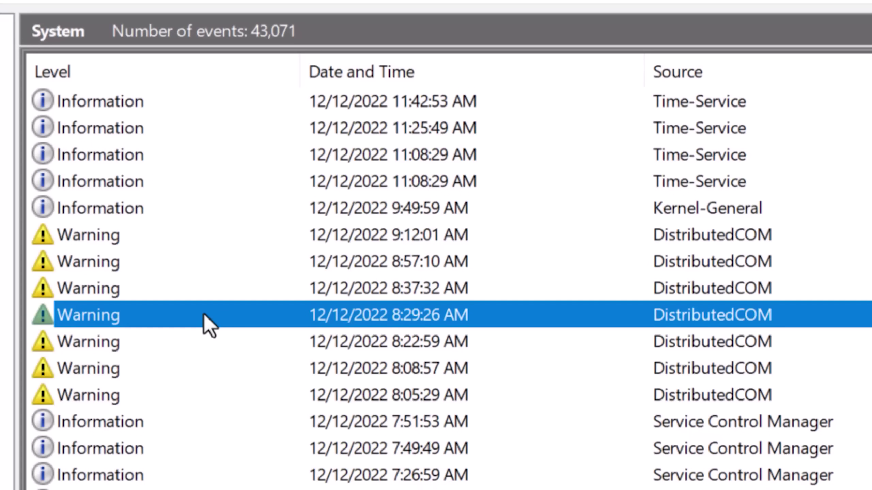
left_click(201, 365)
left_click(200, 394)
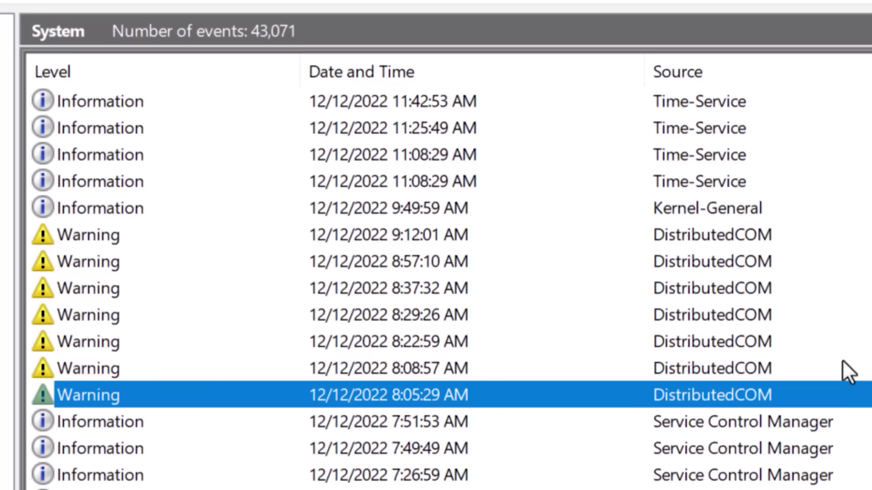
Inspect the Service Control Manager error at 6:22:01 AM and the two DriverFrameworks-UserMode critical events at 6:21:17 AM.
scroll(844, 364, "down", 15)
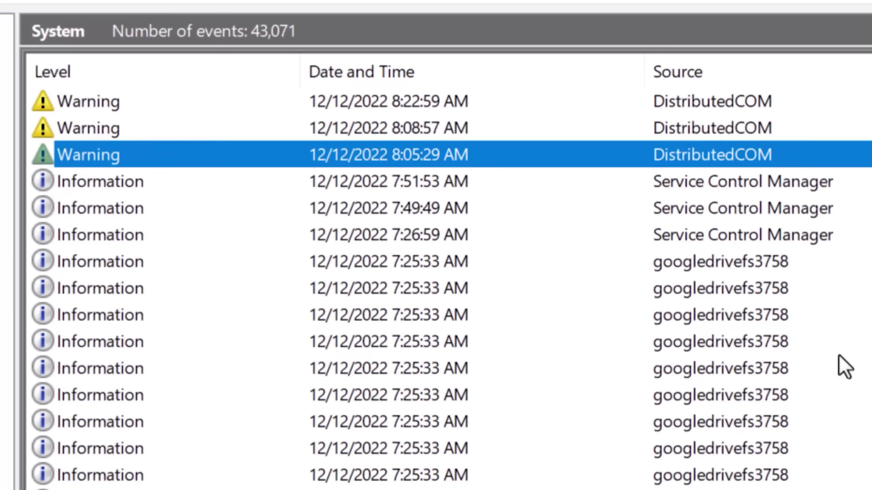
scroll(834, 361, "down", 2)
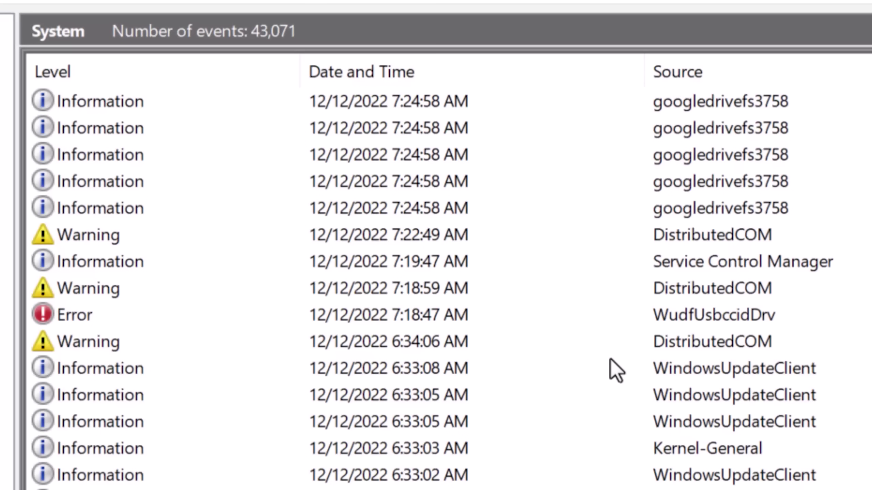
scroll(755, 309, "down", 5)
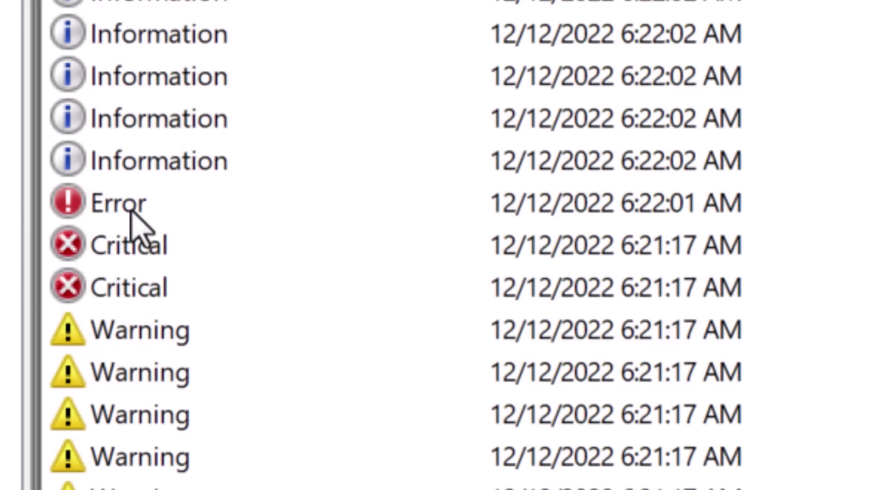
left_click(210, 201)
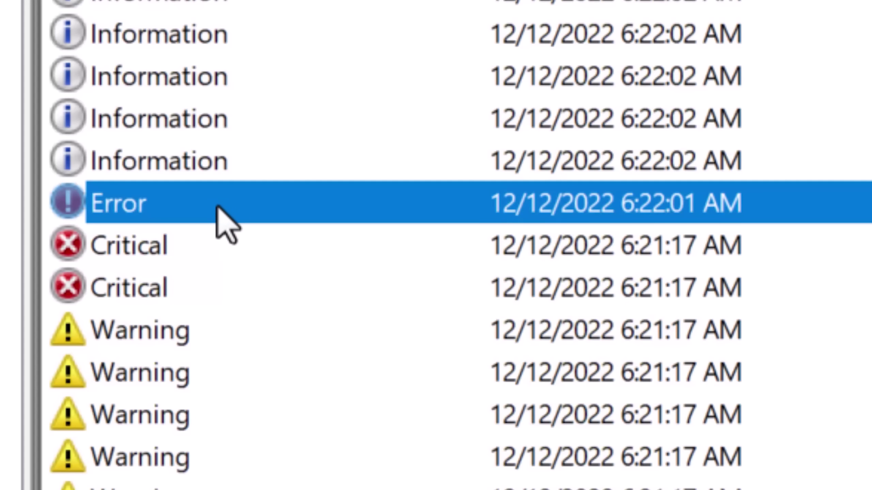
left_click(211, 249)
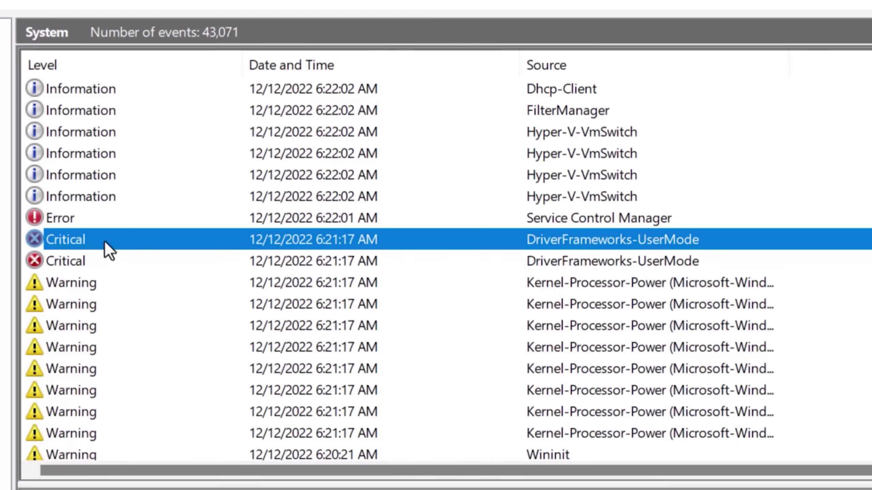
left_click(123, 263)
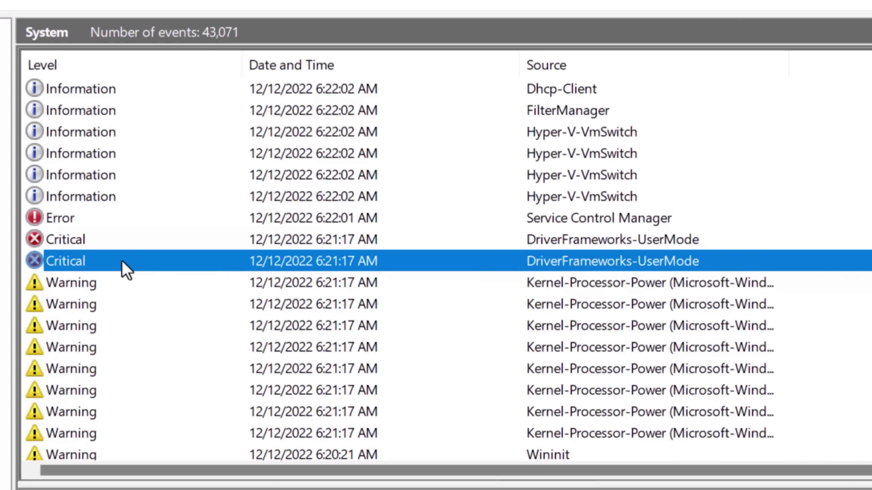
left_click(119, 241)
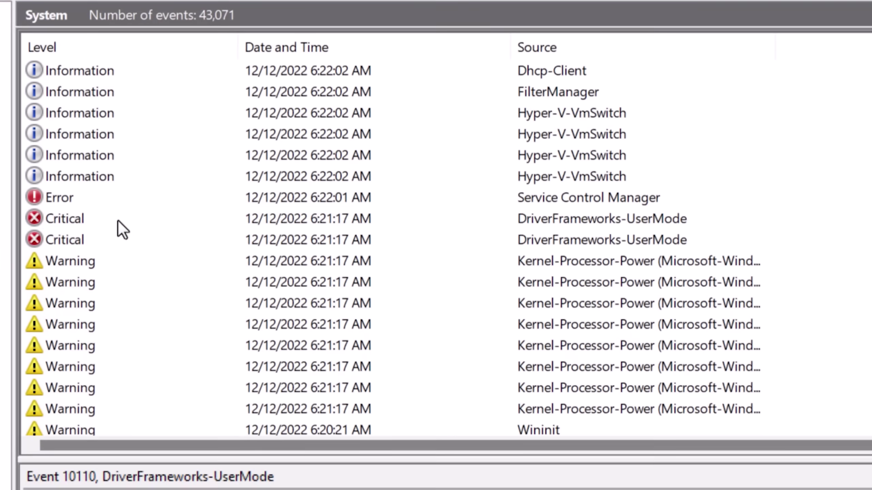
left_click(118, 220)
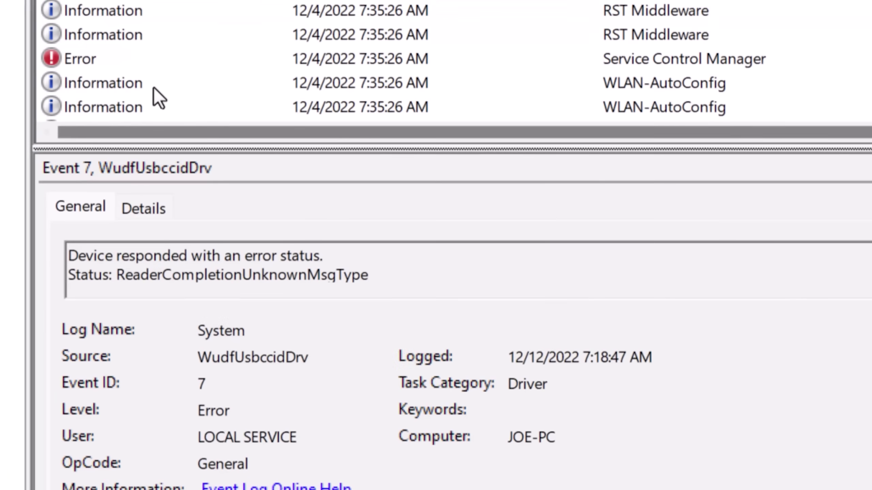
View the Service Control Manager error logged 12/4/2022 7:35:26 AM and highlight its full description while reading it.
left_click(145, 58)
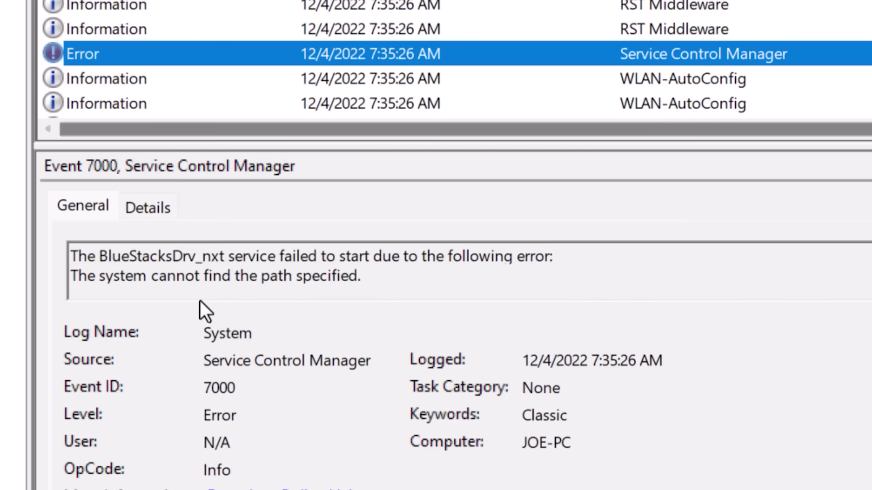
triple_click(120, 255)
left_click_drag(119, 255, 359, 275)
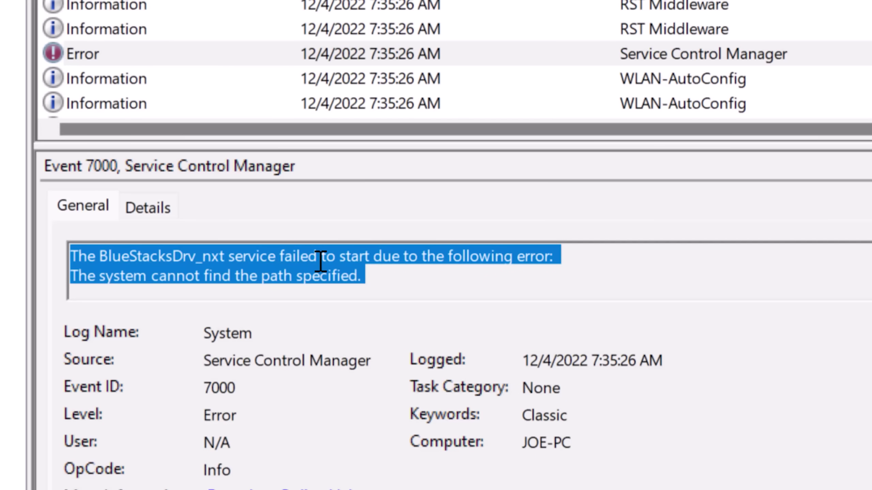
left_click(573, 259)
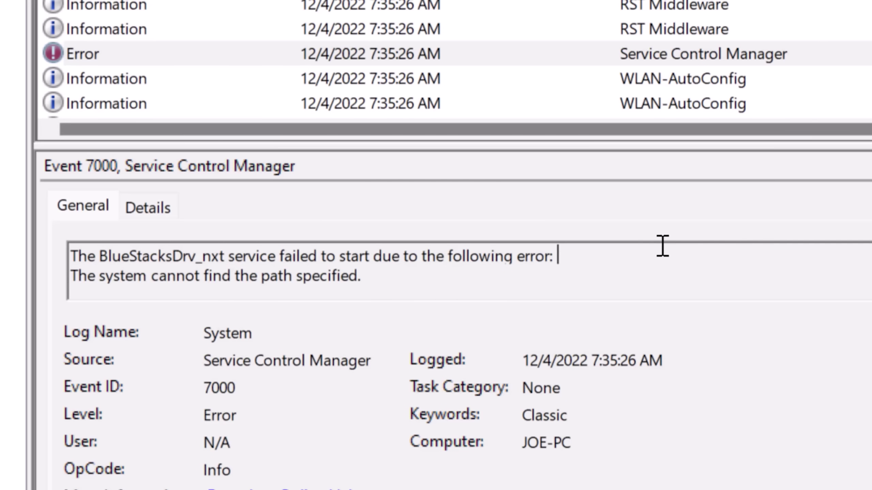
key("Up")
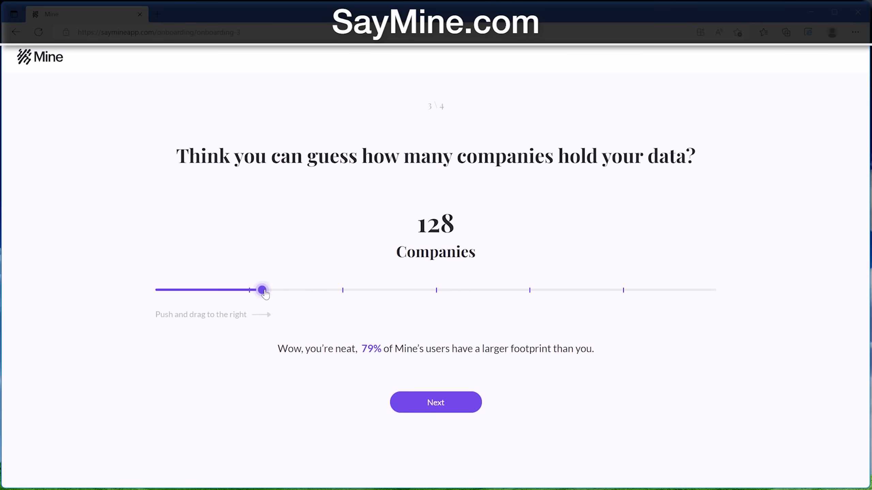
In the web browser, adjust the Mine company-count guess and sign up with Google, granting email access and accepting the profile details.
left_click_drag(262, 290, 293, 292)
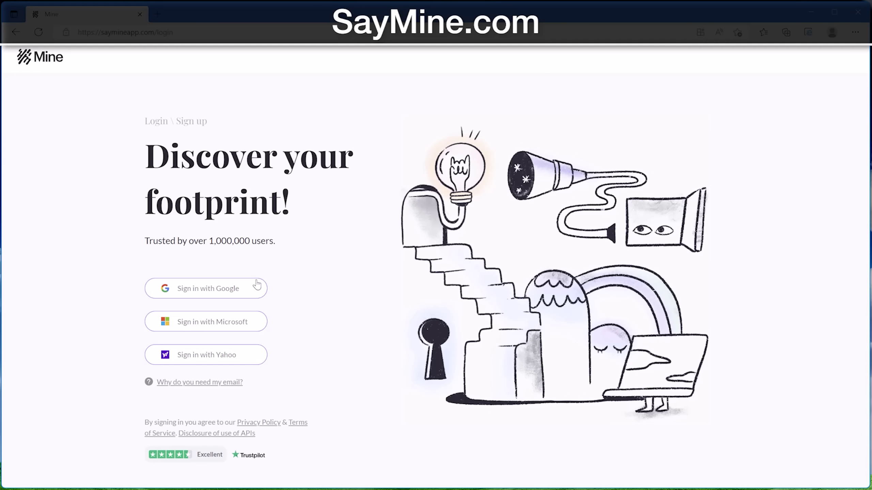
left_click(256, 287)
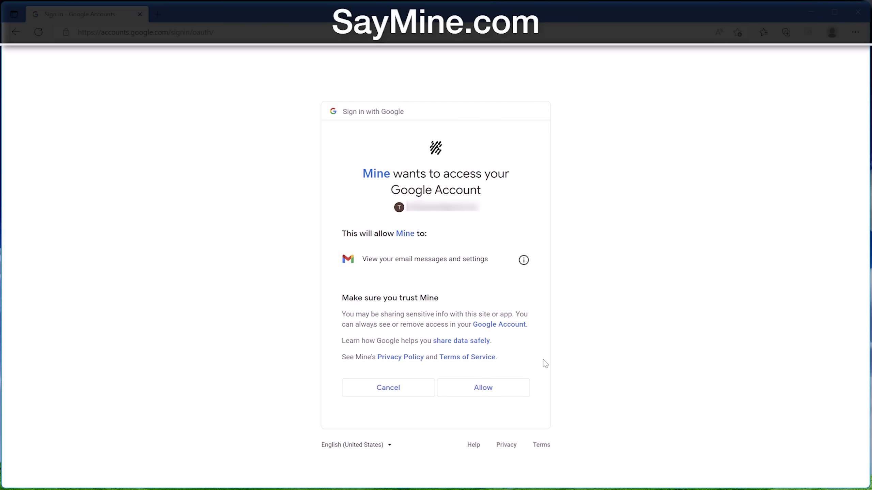
left_click(500, 392)
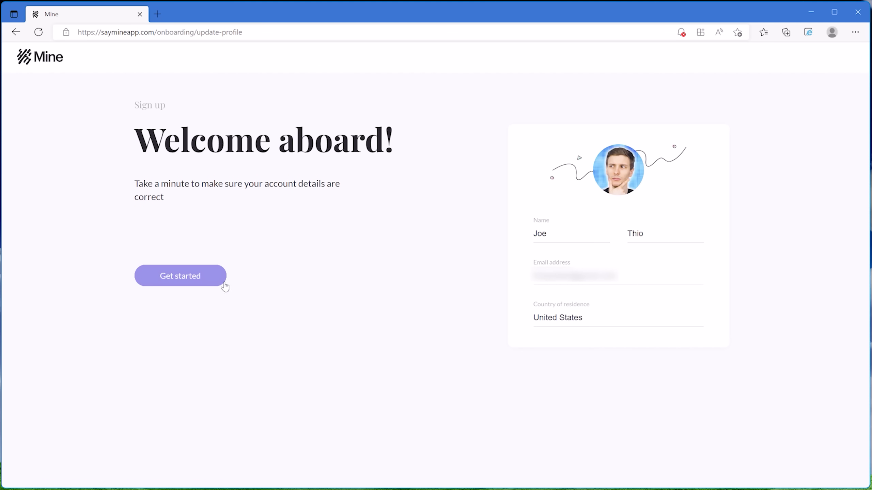
left_click(225, 286)
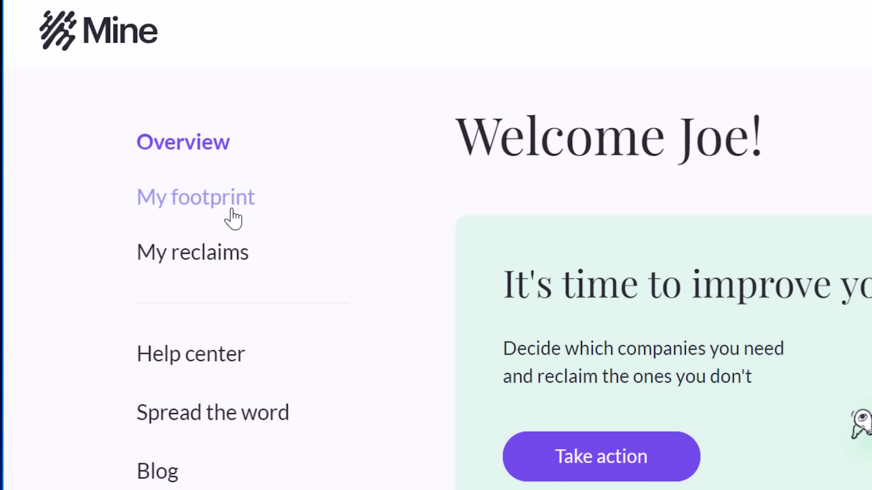
Open the Mine data footprint, view its category overview, and browse the full list of companies holding data.
left_click(230, 214)
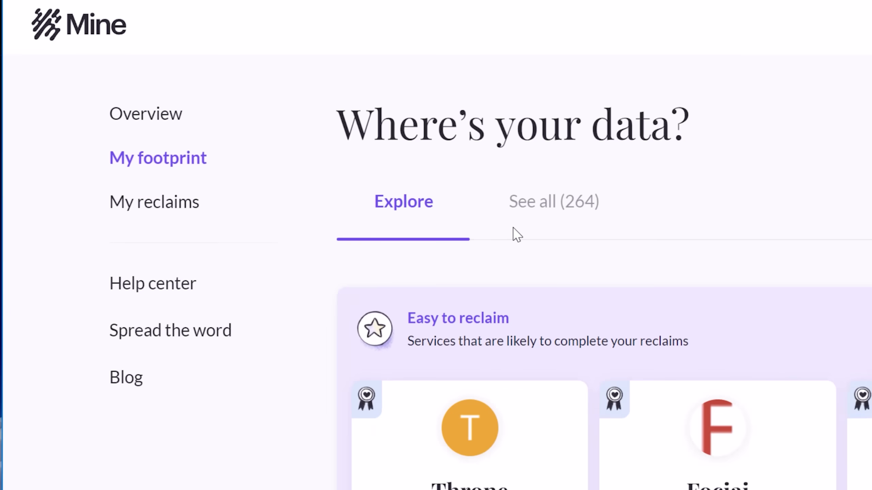
scroll(858, 302, "down", 10)
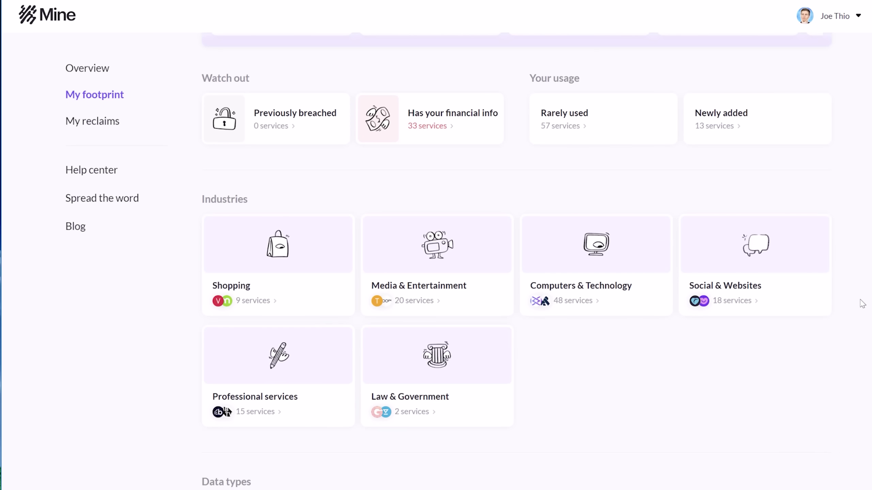
scroll(372, 175, "up", 10)
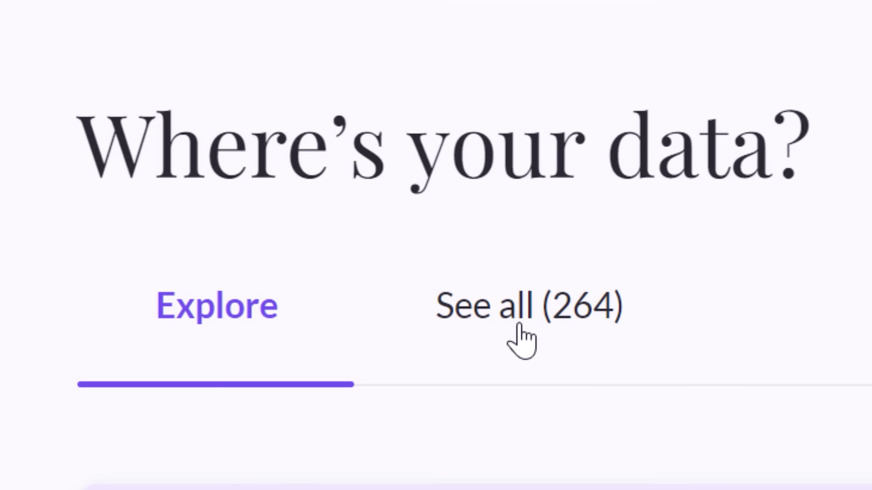
left_click(338, 137)
scroll(831, 248, "down", 15)
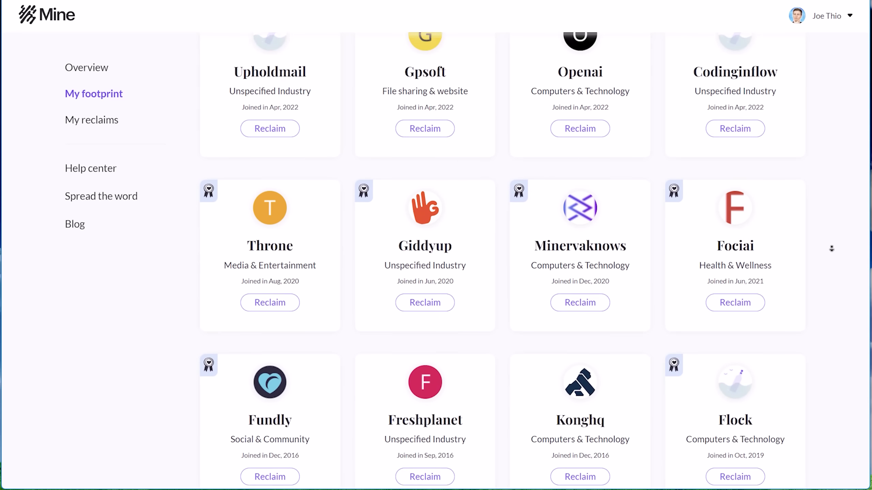
scroll(831, 248, "down", 10)
left_click(269, 232)
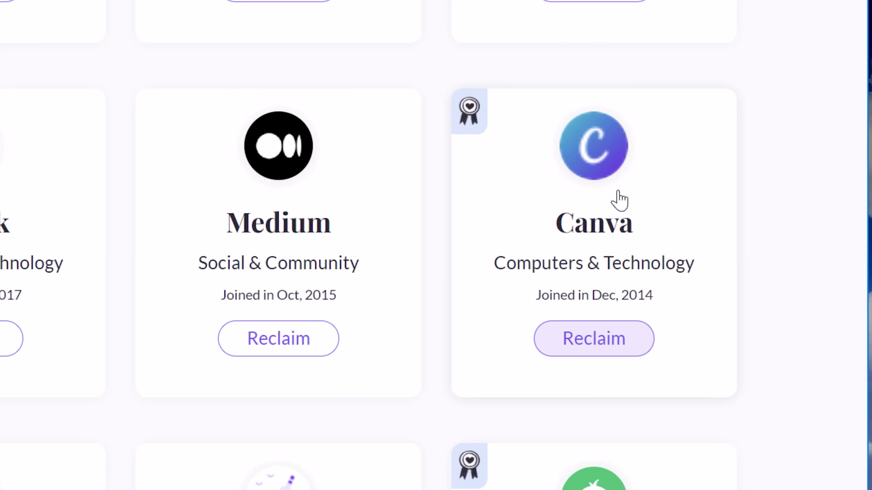
Open Canva's details, send it a data reclaim request after viewing how the request works, and go to request tracking.
left_click(614, 196)
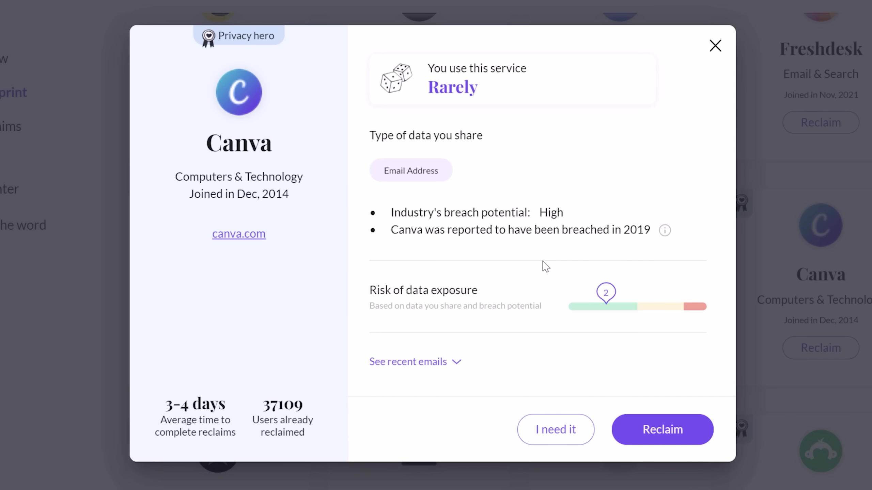
left_click(691, 428)
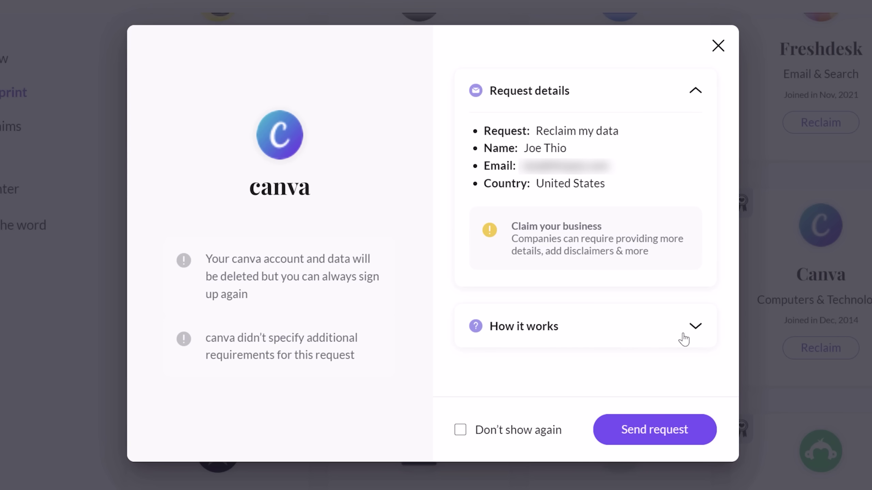
left_click(697, 332)
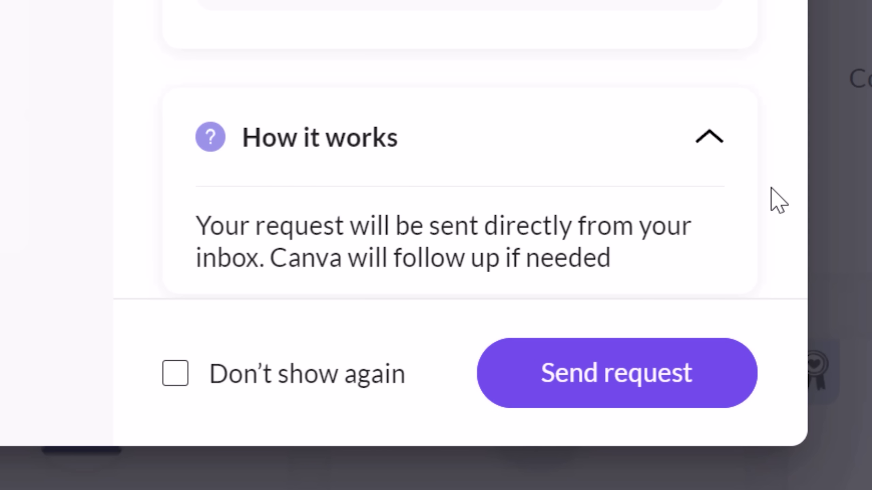
left_click(703, 392)
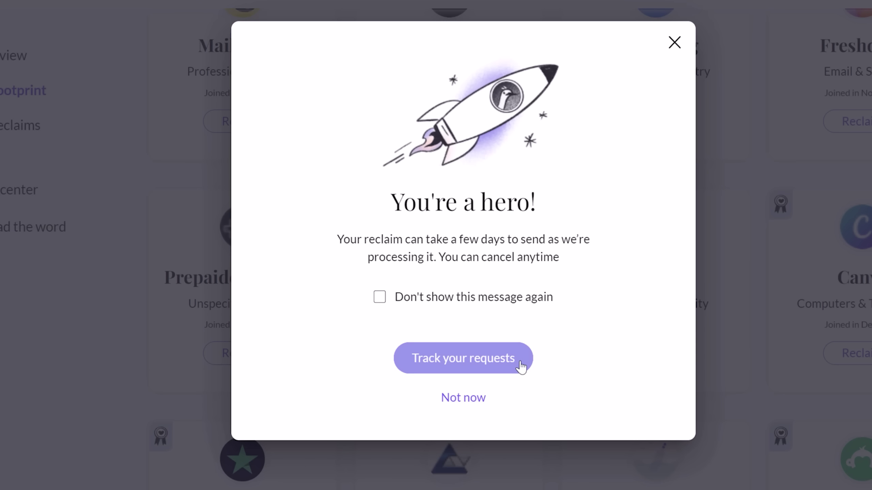
left_click(520, 367)
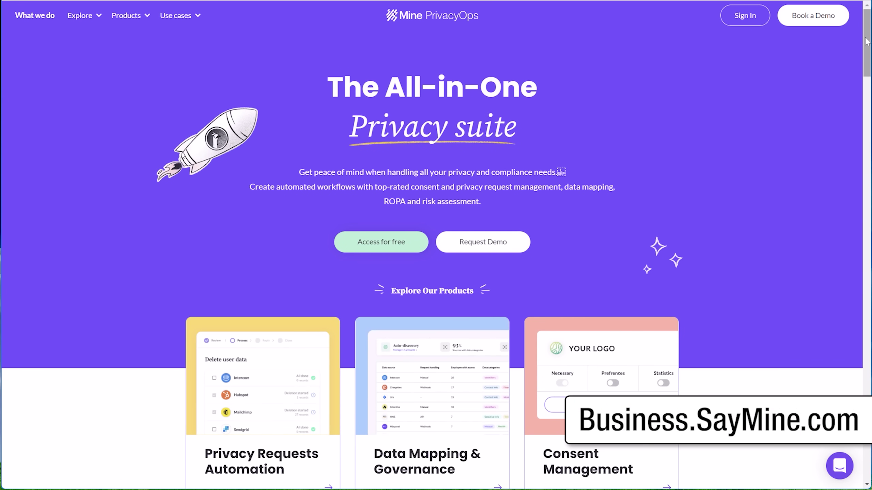
Look through the Mine PrivacyOps business page as far as the global privacy compliance and API integrations sections.
left_click_drag(866, 41, 864, 243)
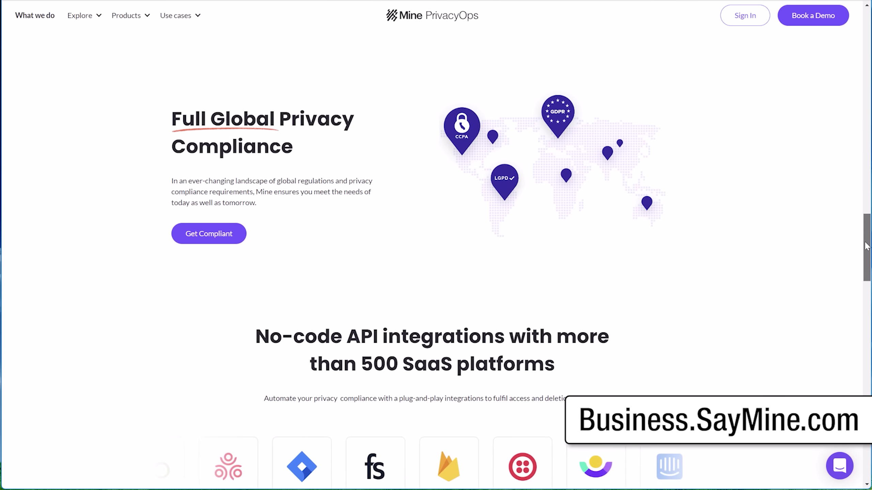